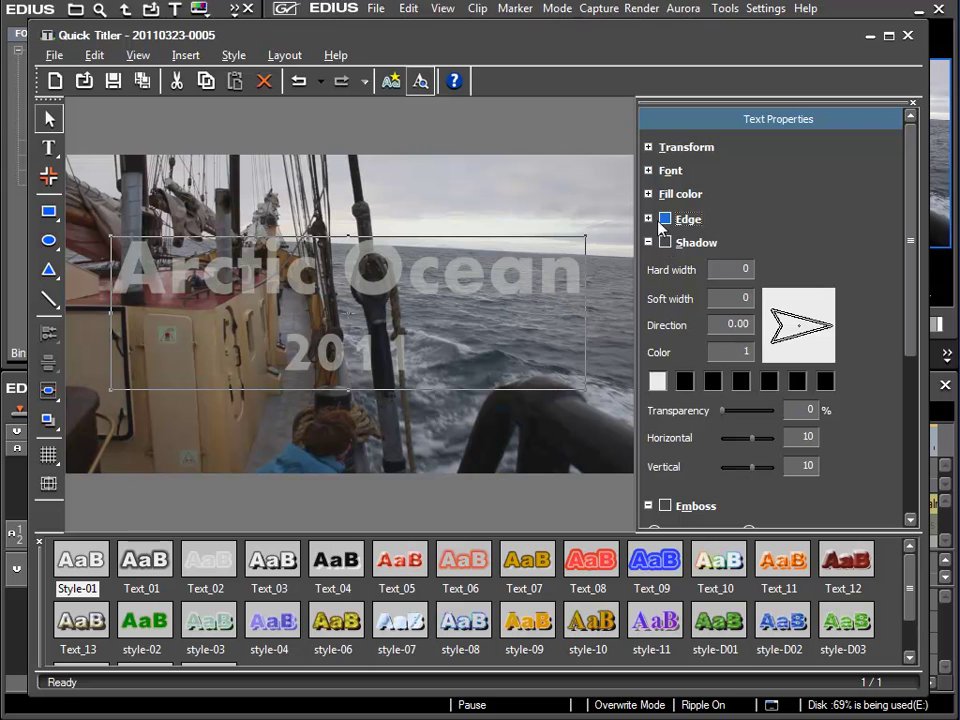
# Try the shadow together with the edge on the title text, and switch both effects off
pyautogui.click(666, 243)
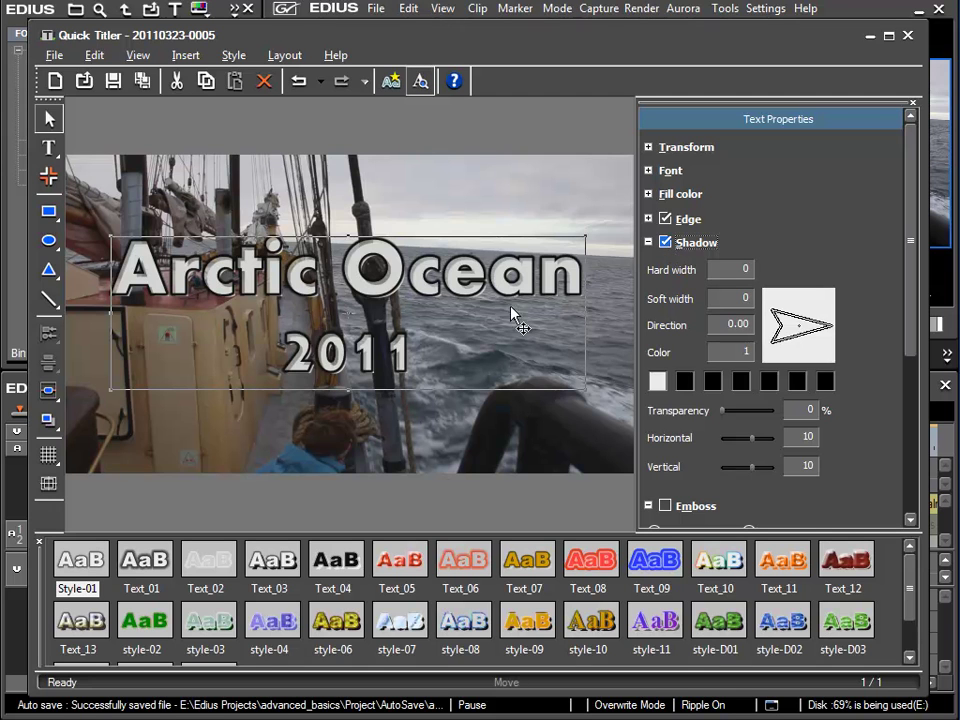
pyautogui.click(665, 219)
pyautogui.click(665, 243)
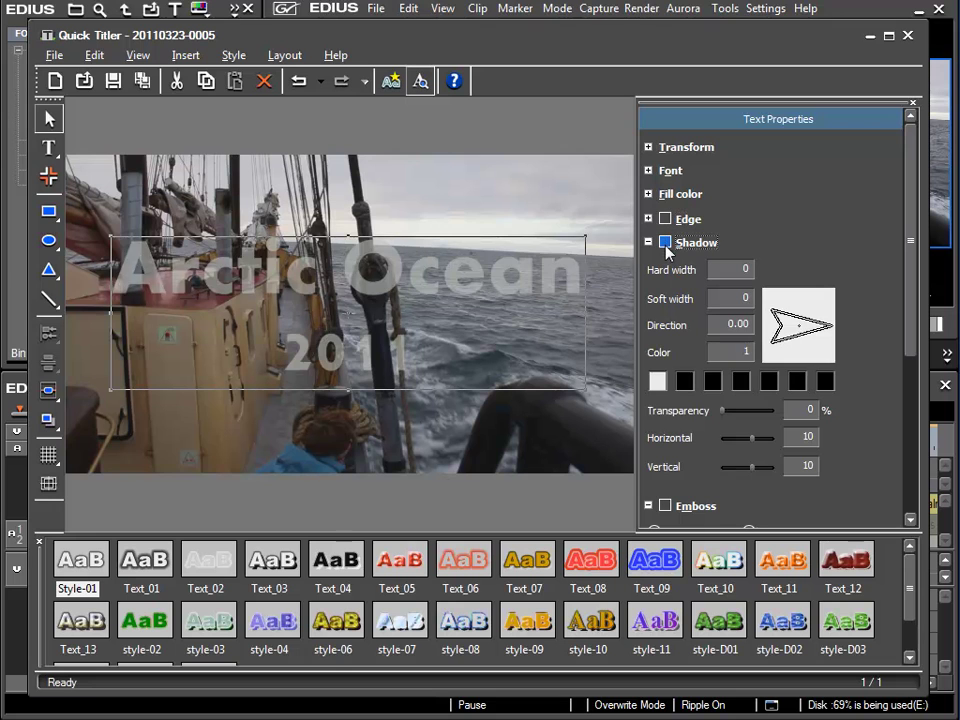
# Set the title text's fill color transparency to 0%
pyautogui.click(648, 194)
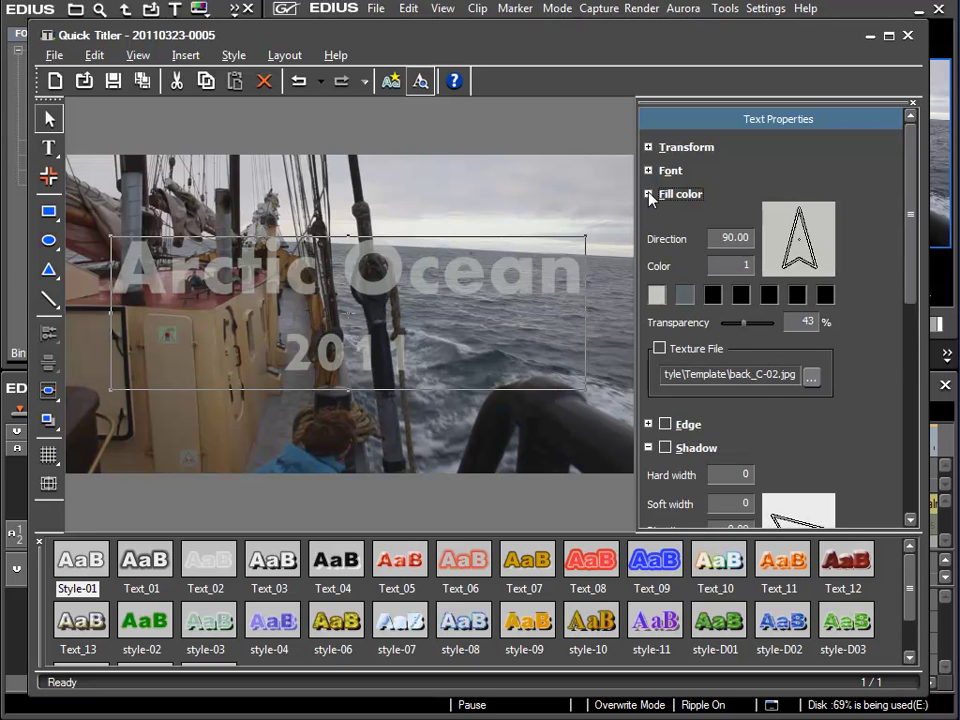
pyautogui.moveTo(745, 325); pyautogui.dragTo(713, 325)
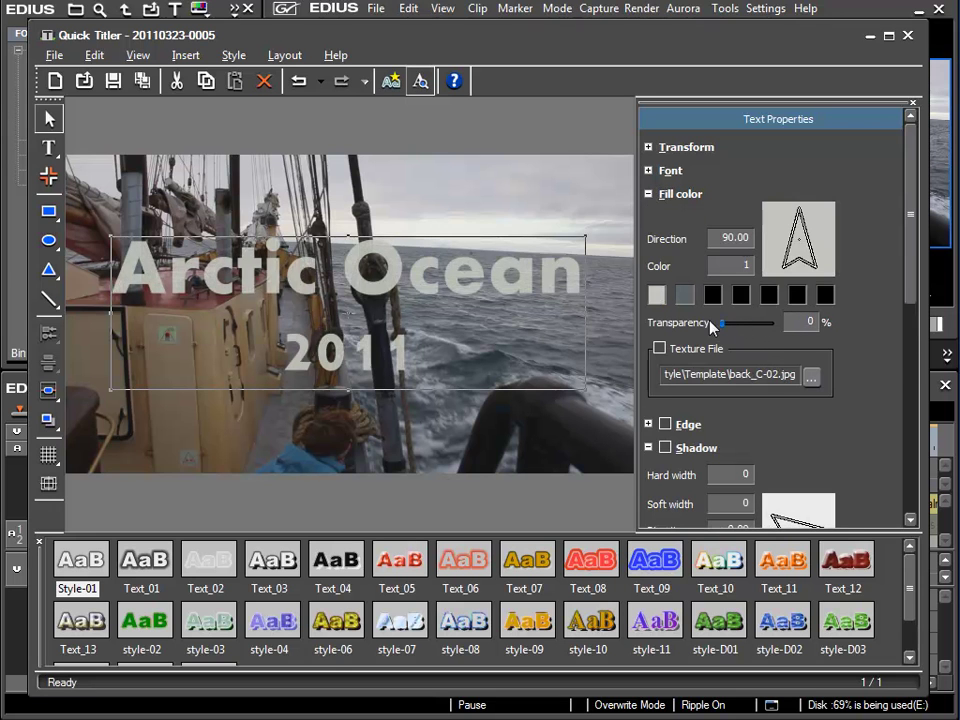
pyautogui.click(648, 194)
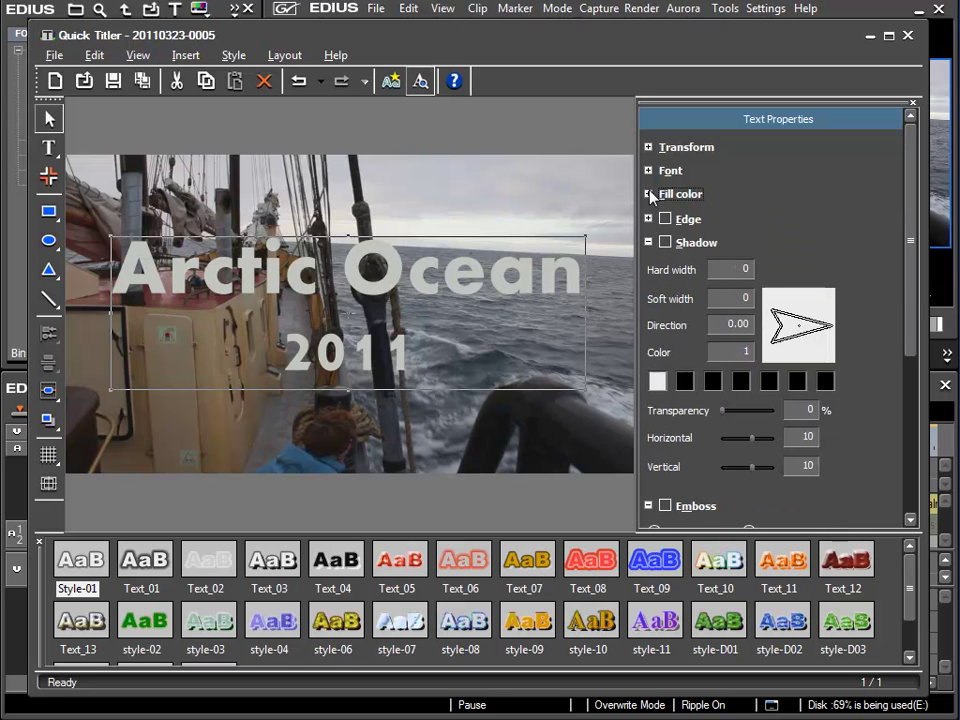
# Enable the title text's shadow and set its first color to black (RGB 16, 16, 16)
pyautogui.click(665, 243)
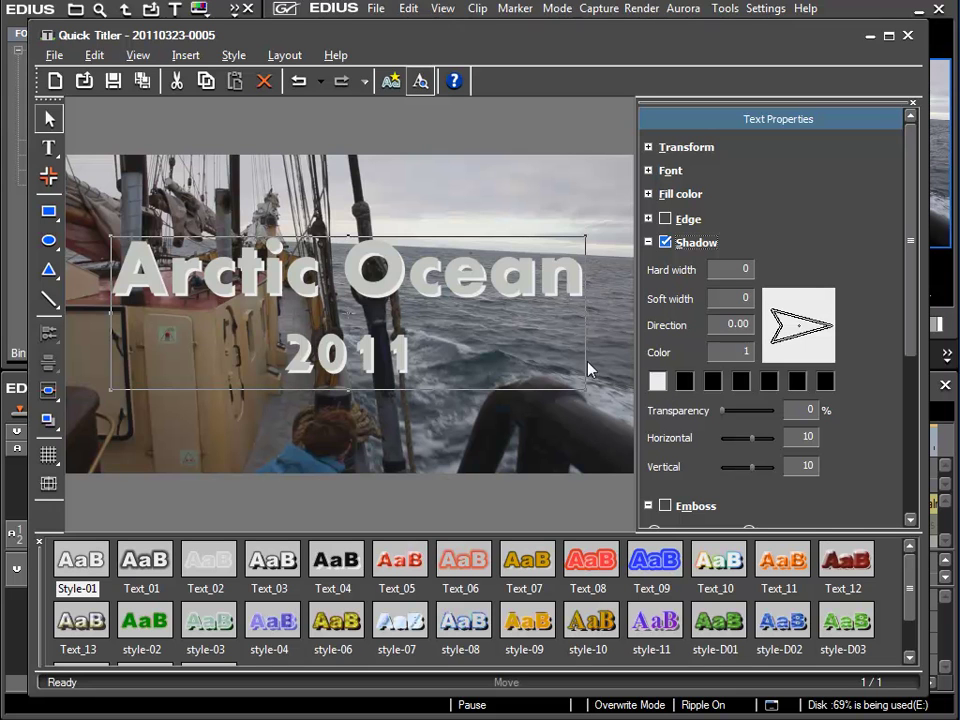
pyautogui.click(658, 382)
pyautogui.moveTo(501, 250); pyautogui.dragTo(500, 467)
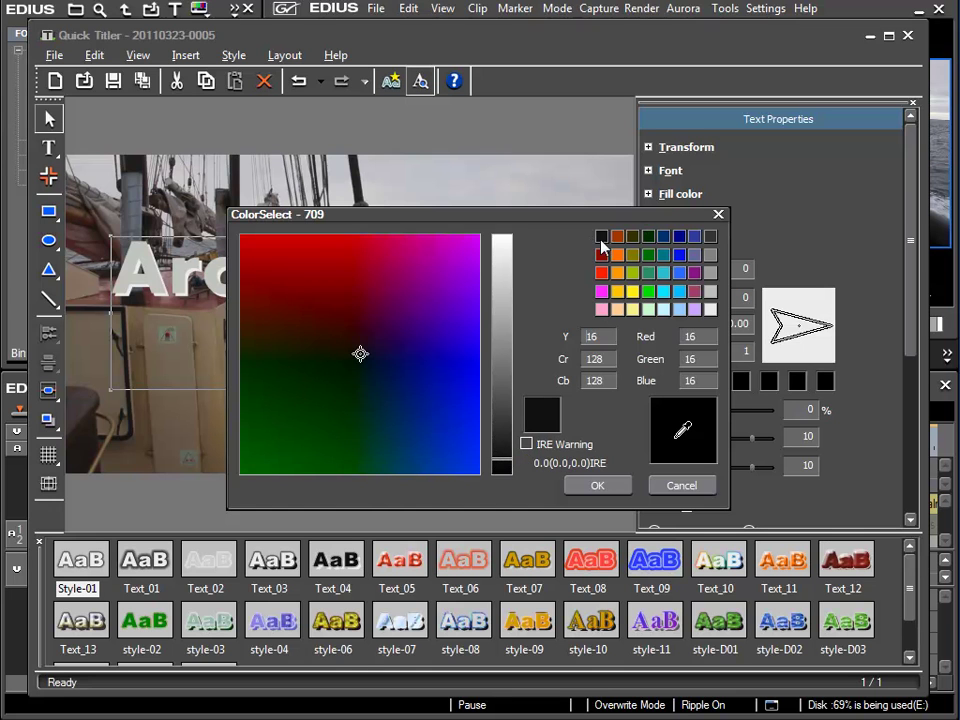
pyautogui.click(597, 485)
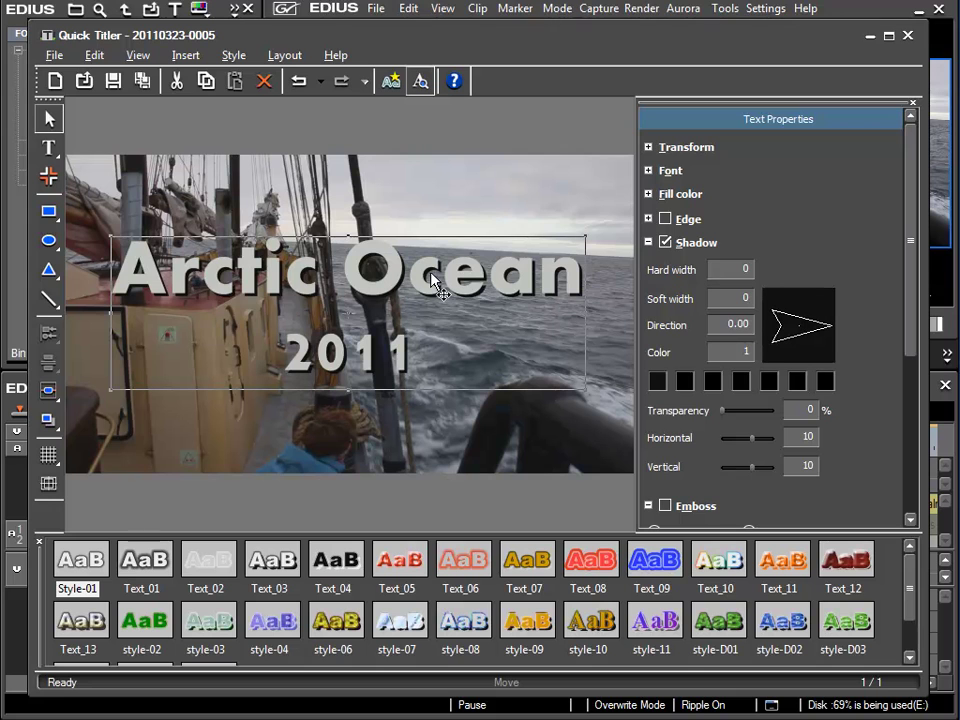
# Try varying the title's fill transparency and return it to 0%
pyautogui.click(652, 194)
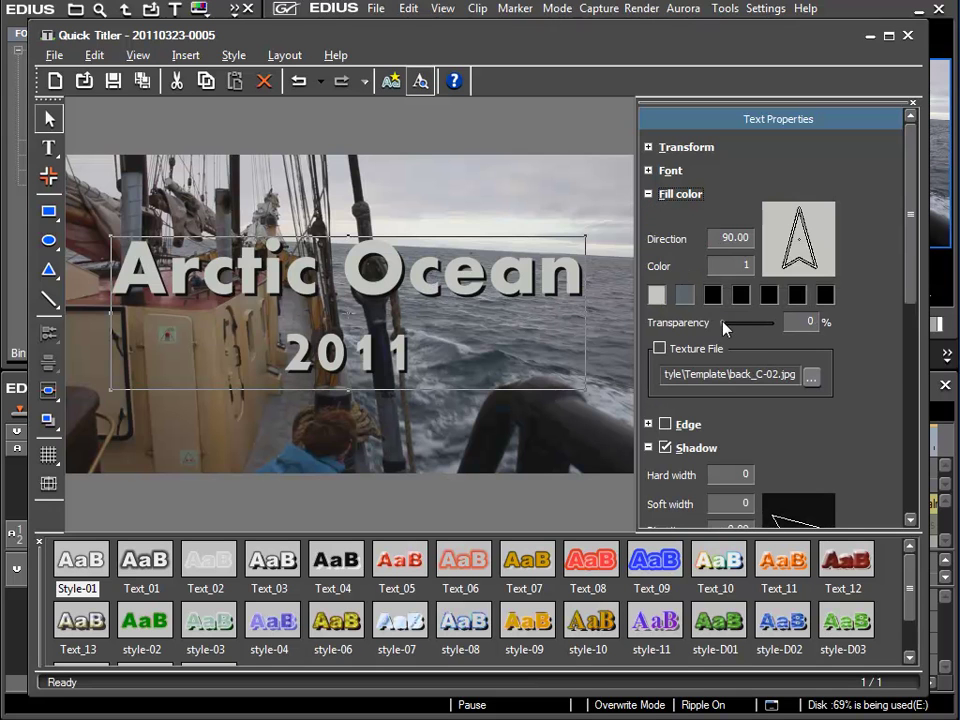
pyautogui.moveTo(726, 328)
pyautogui.mouseDown()
pyautogui.moveTo(762, 340)
pyautogui.moveTo(716, 336)
pyautogui.mouseUp()
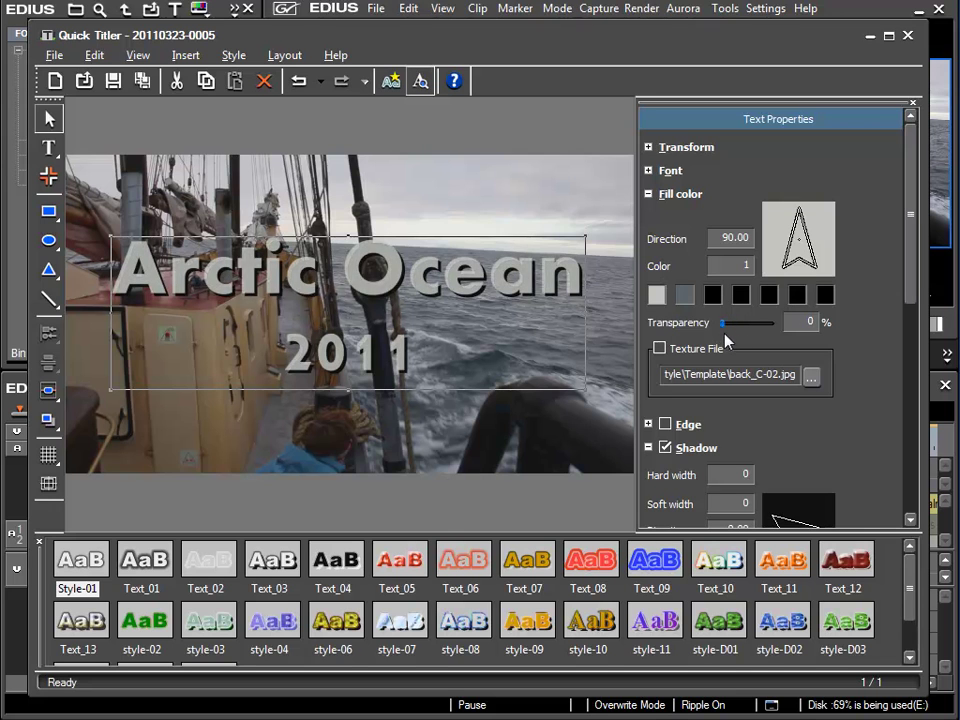
pyautogui.click(649, 194)
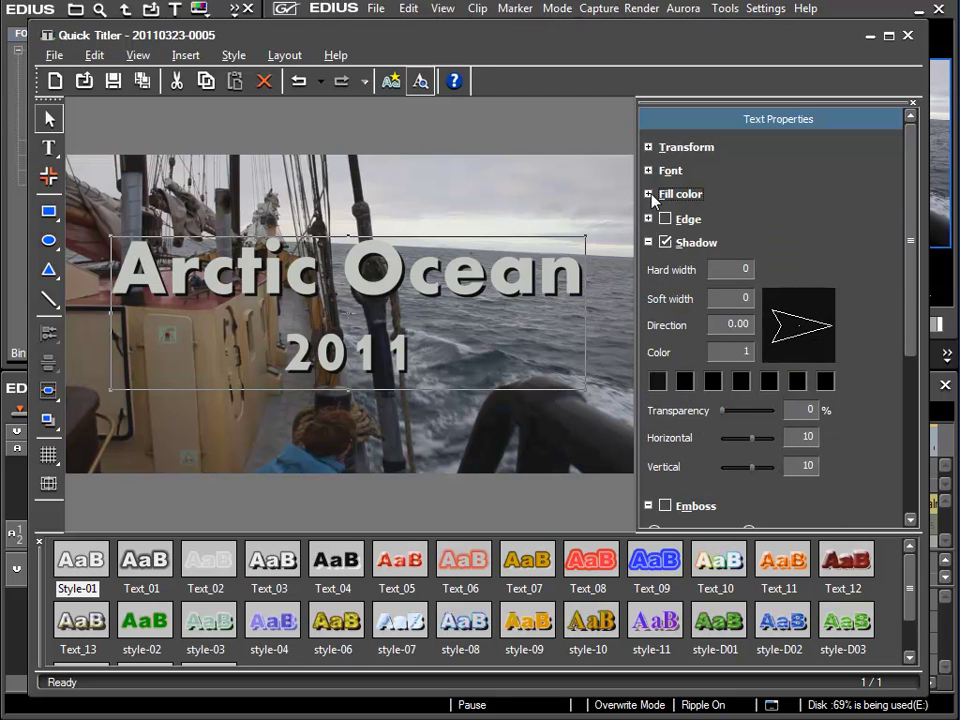
# Set the title shadow's soft width to 10 and its hard width to 0
pyautogui.click(733, 271)
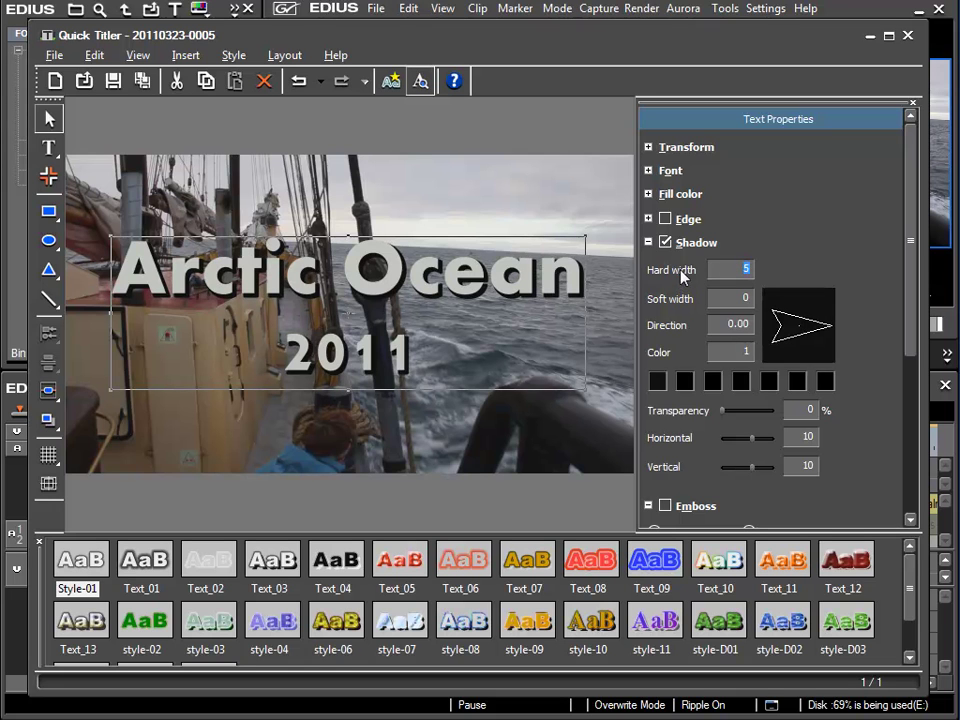
pyautogui.write('3')
pyautogui.click(740, 300)
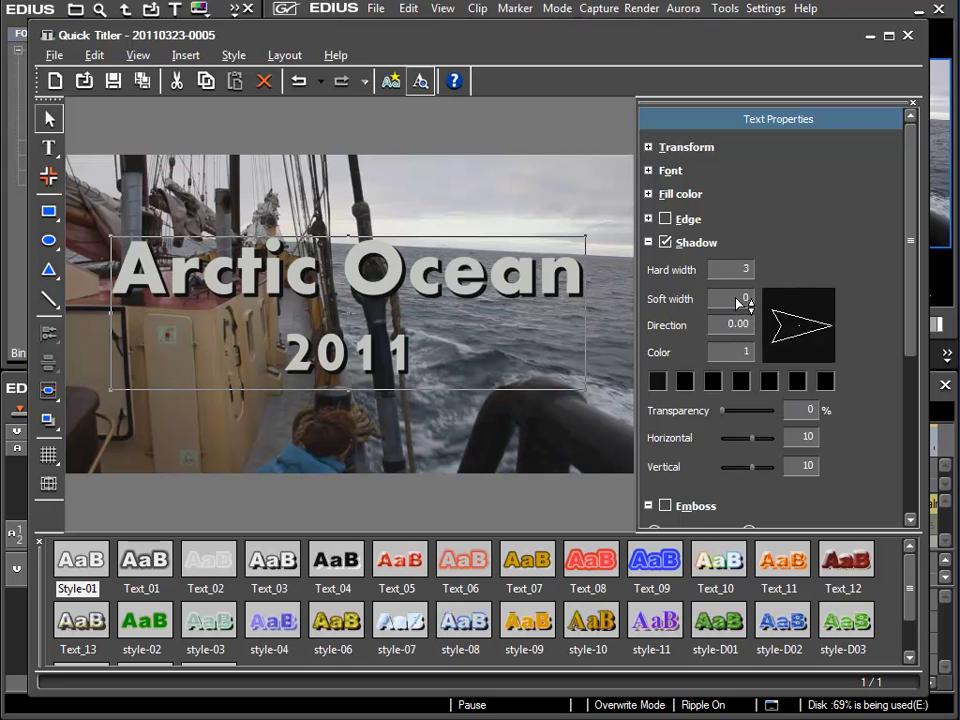
pyautogui.scroll(4, 738, 305)
pyautogui.scroll(2, 728, 303)
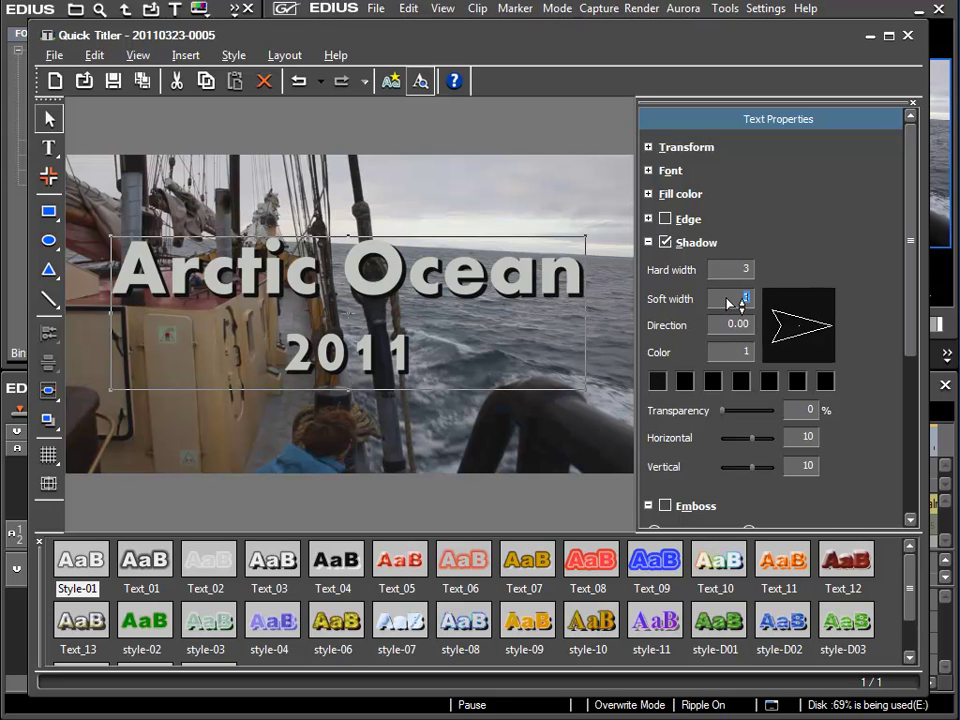
pyautogui.scroll(4, 728, 303)
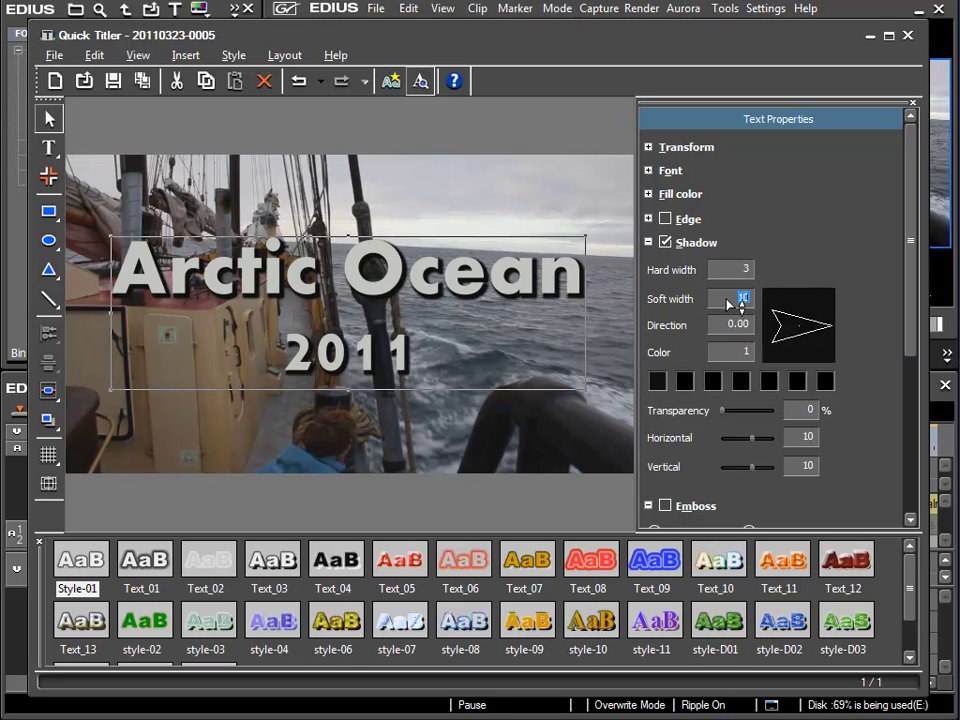
pyautogui.click(735, 271)
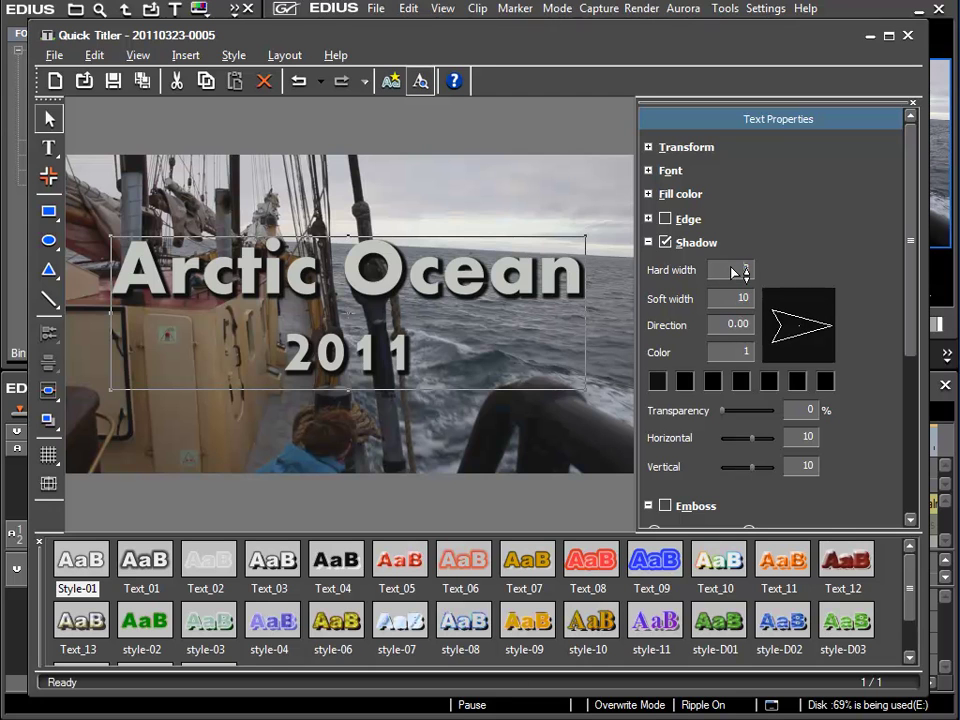
pyautogui.scroll(1, 735, 271)
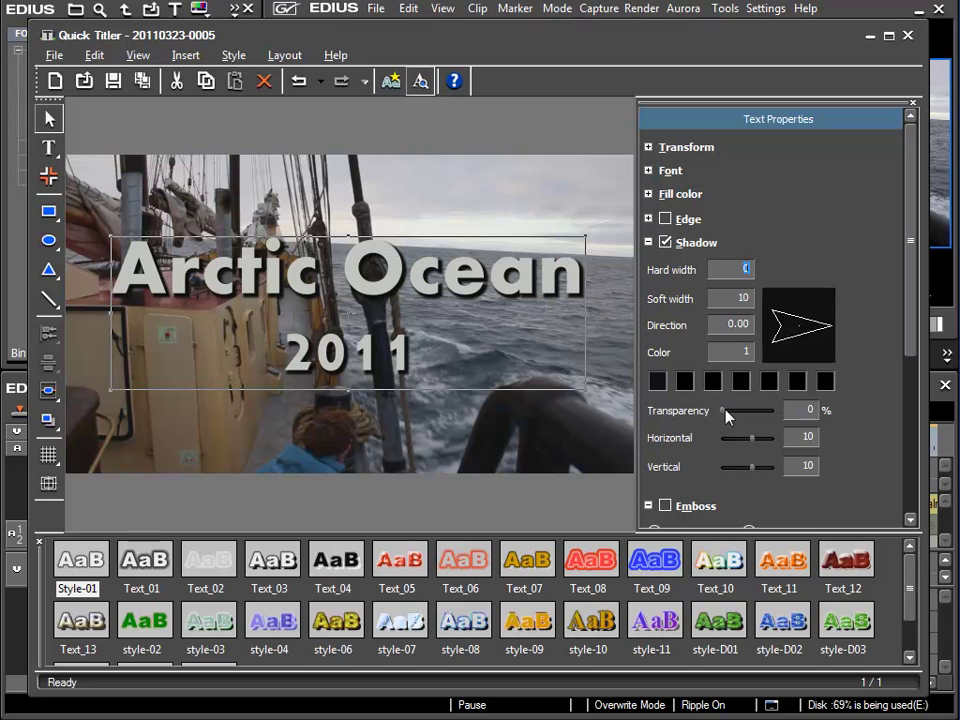
# Set the shadow's transparency to 28% and its offset to 17 horizontal and 11 vertical
pyautogui.moveTo(722, 410); pyautogui.dragTo(739, 411)
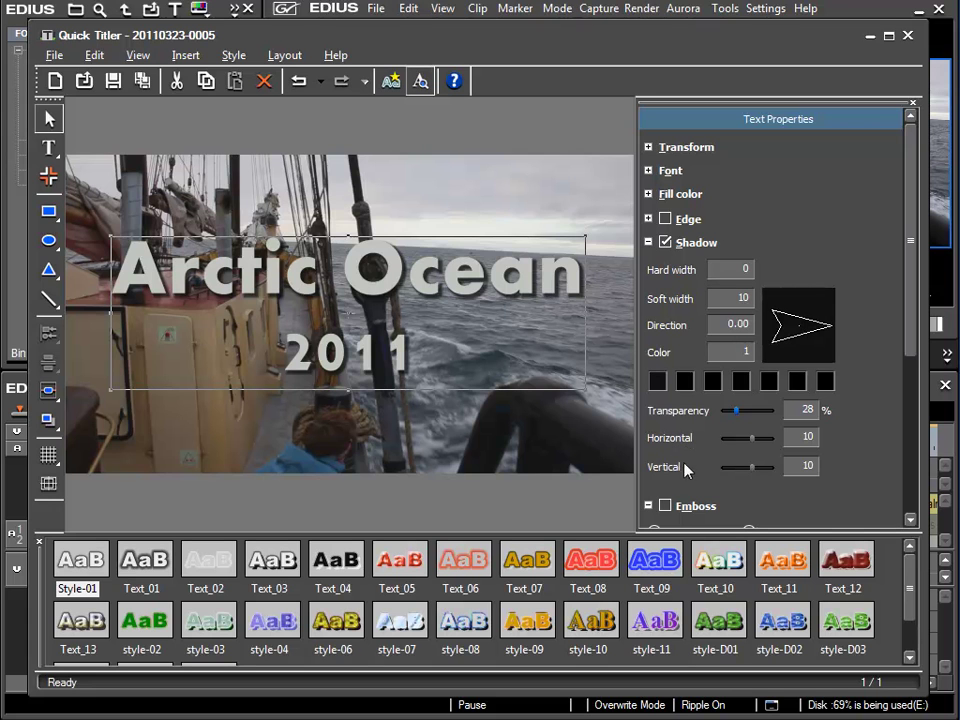
pyautogui.moveTo(752, 445)
pyautogui.mouseDown()
pyautogui.moveTo(742, 443)
pyautogui.moveTo(754, 444)
pyautogui.moveTo(754, 474)
pyautogui.moveTo(763, 476)
pyautogui.moveTo(767, 465)
pyautogui.moveTo(756, 476)
pyautogui.moveTo(746, 466)
pyautogui.moveTo(756, 464)
pyautogui.moveTo(758, 476)
pyautogui.moveTo(756, 443)
pyautogui.mouseUp()
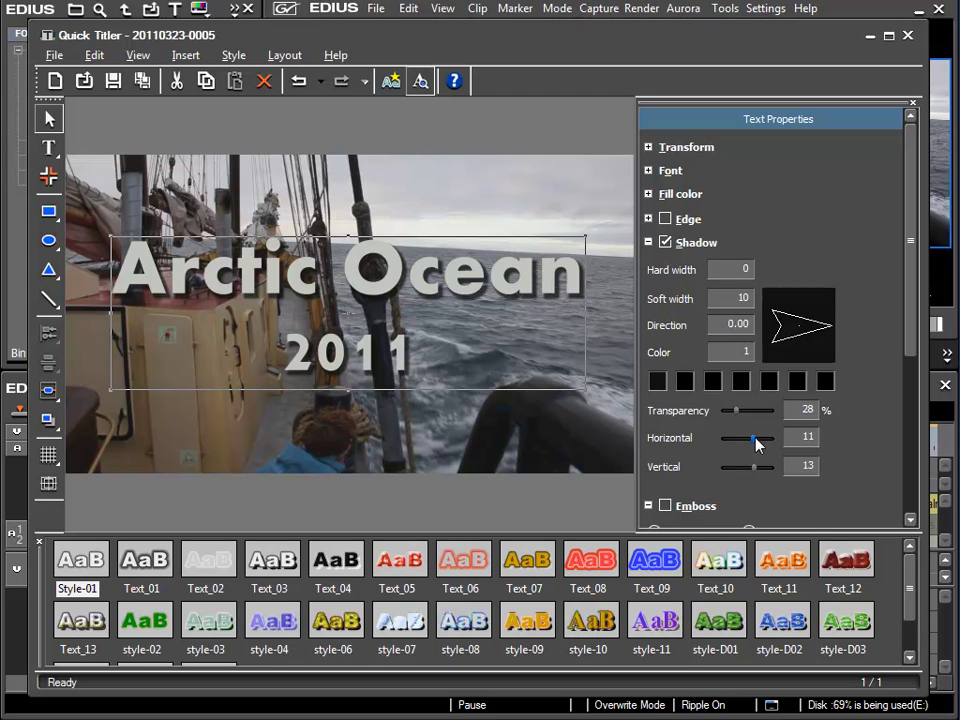
pyautogui.moveTo(757, 444)
pyautogui.mouseDown()
pyautogui.moveTo(767, 446)
pyautogui.moveTo(767, 472)
pyautogui.moveTo(745, 466)
pyautogui.moveTo(755, 468)
pyautogui.moveTo(759, 442)
pyautogui.mouseUp()
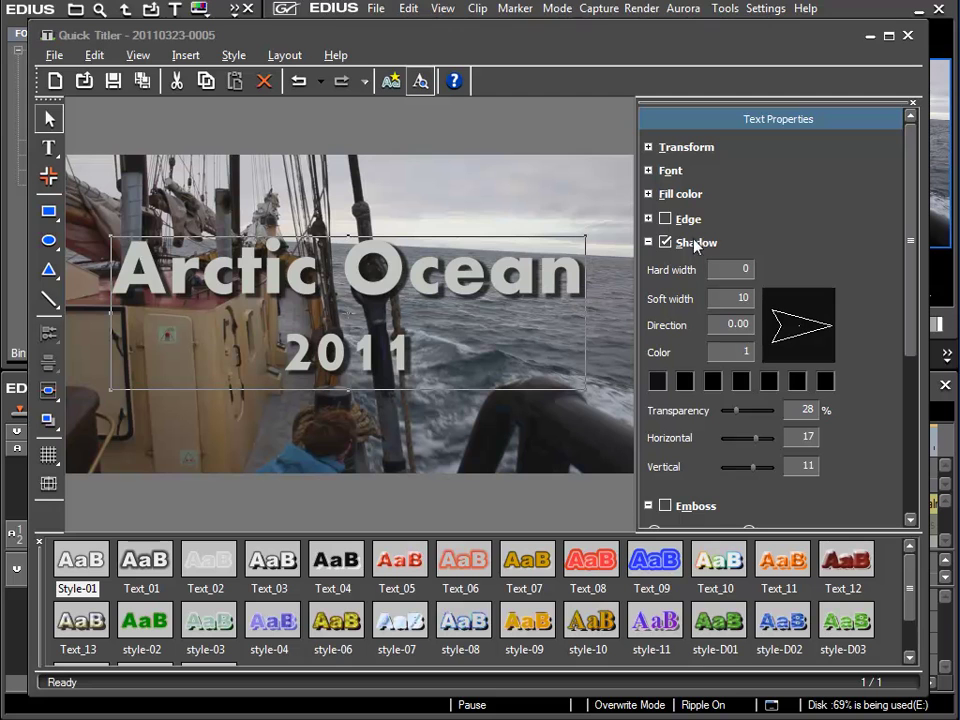
# Enable the title text's edge with a hard width of 5 and a soft width of 0
pyautogui.click(664, 221)
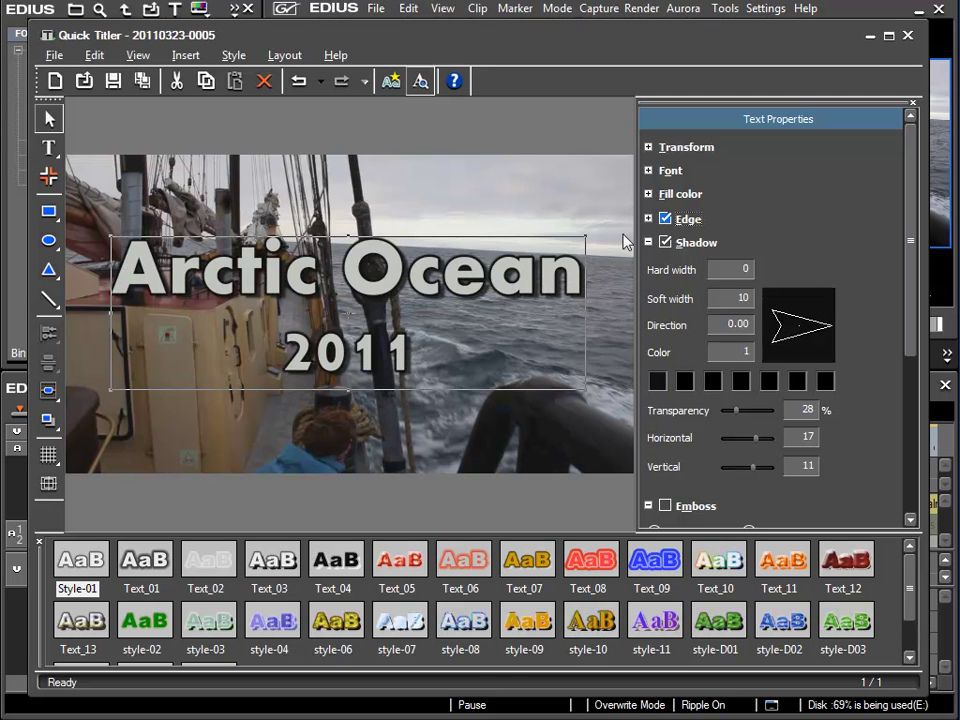
pyautogui.click(649, 219)
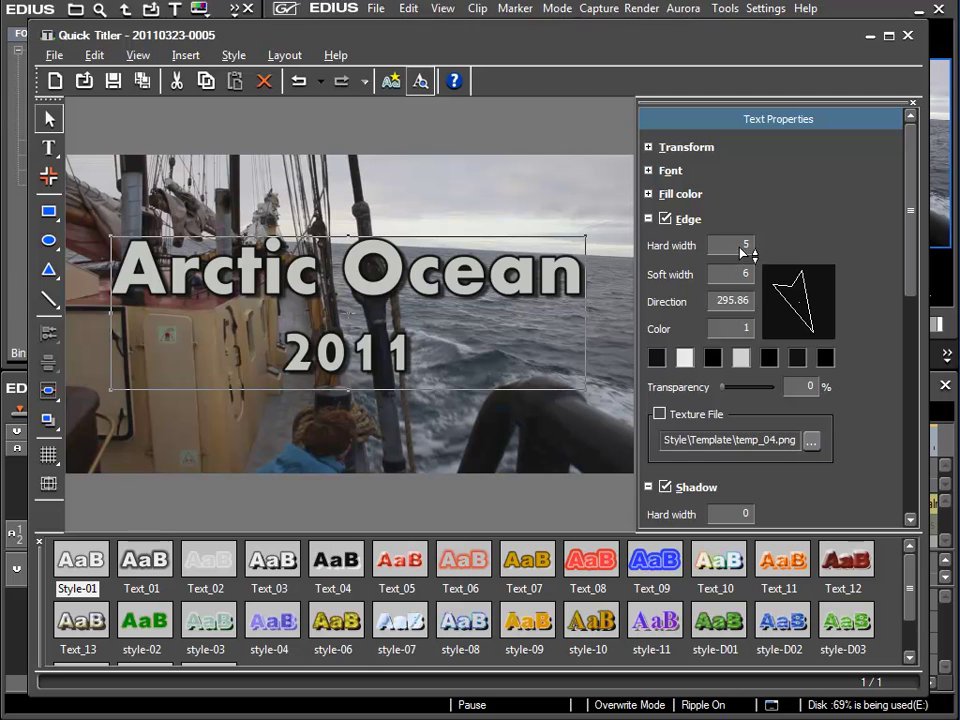
pyautogui.scroll(-1, 705, 280)
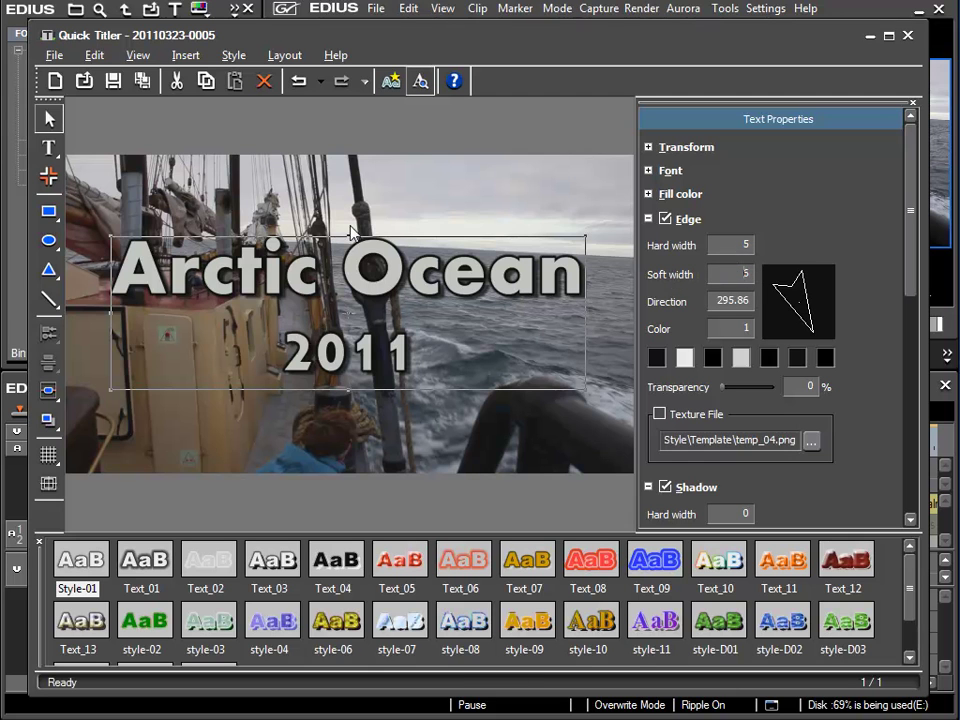
pyautogui.scroll(1, 740, 280)
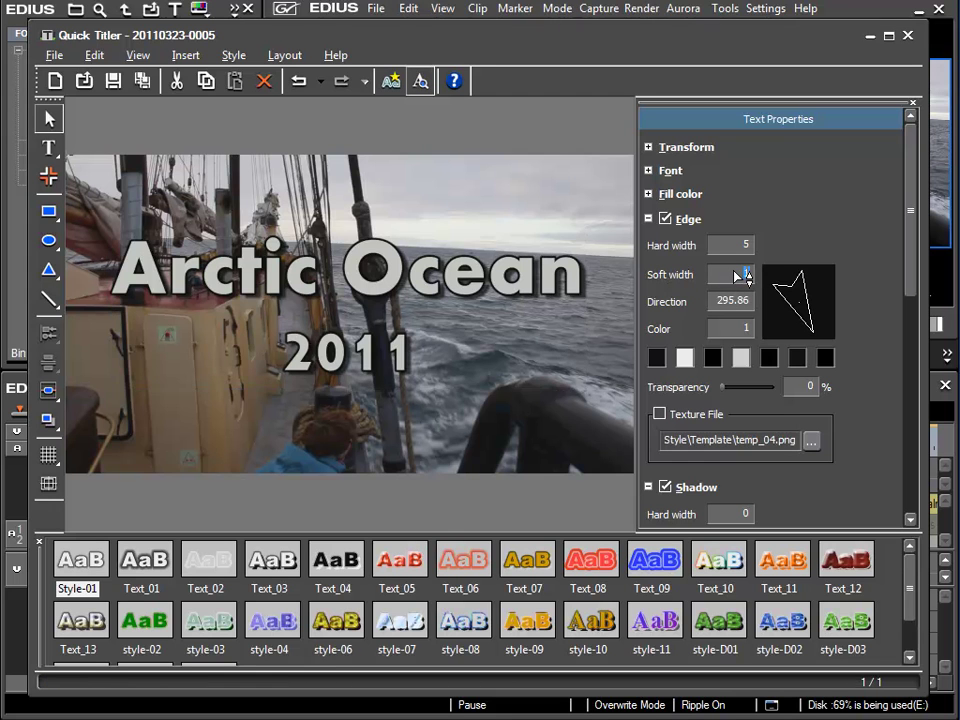
pyautogui.scroll(3, 728, 251)
pyautogui.scroll(-4, 729, 251)
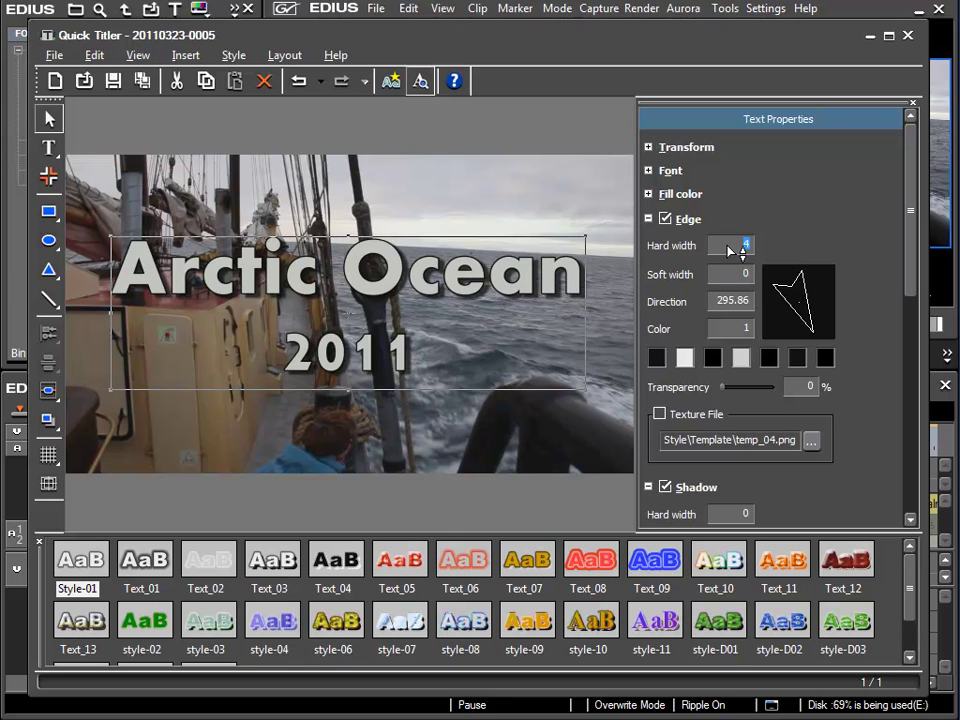
pyautogui.scroll(1, 752, 249)
pyautogui.click(738, 257)
pyautogui.click(740, 257)
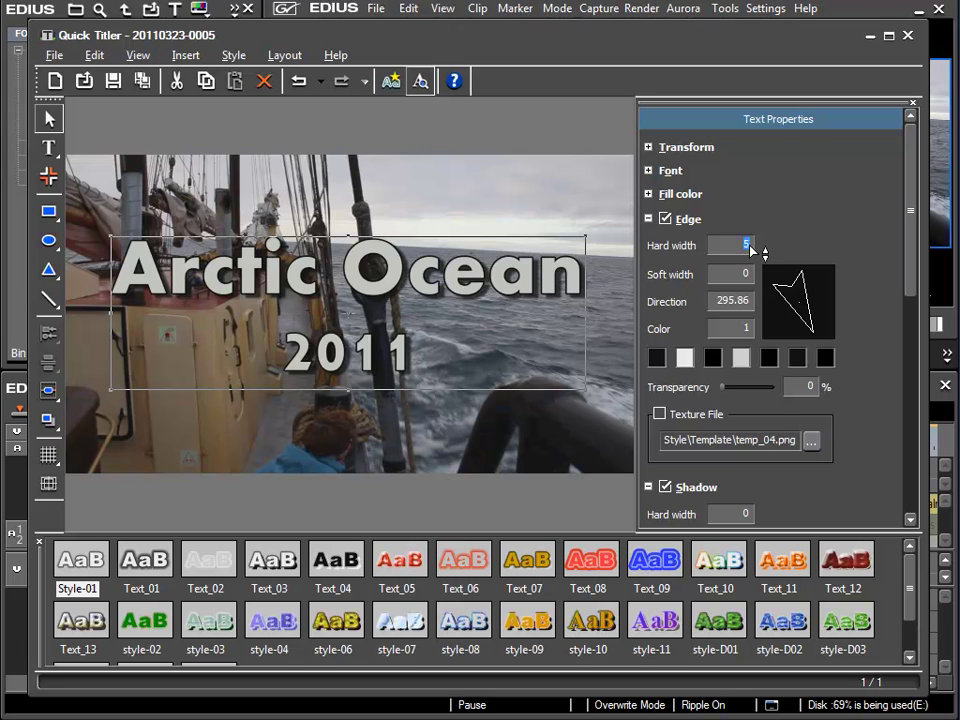